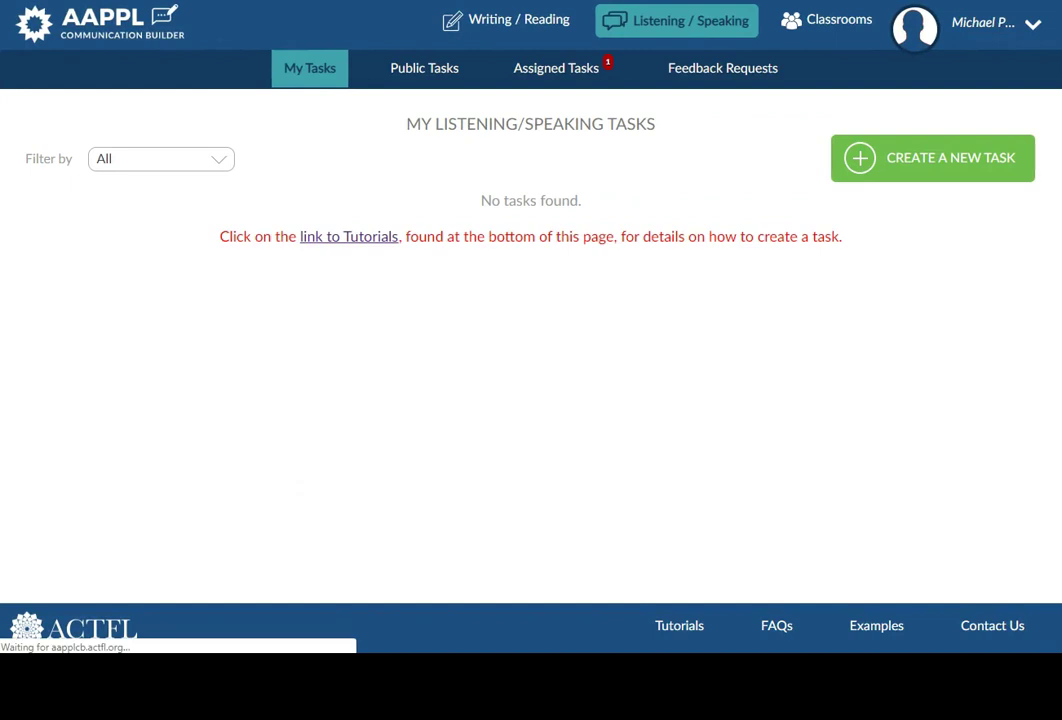
Scroll through the 292 shared Listening/Speaking public task cards
scroll(455, 345, down, 5)
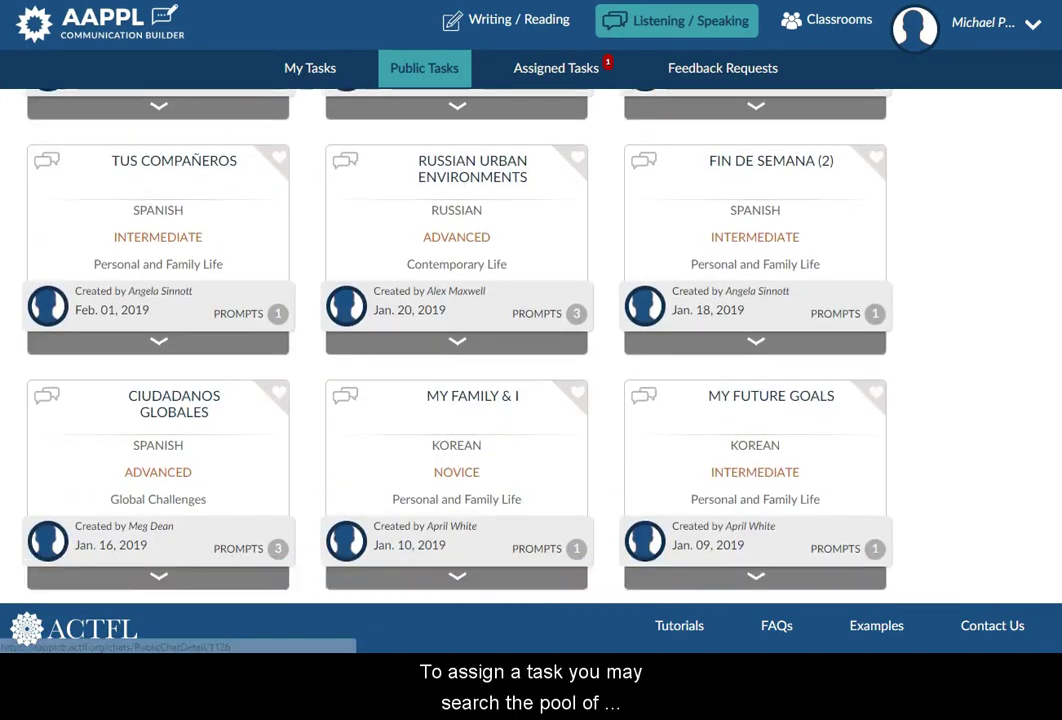
scroll(455, 345, down, 5)
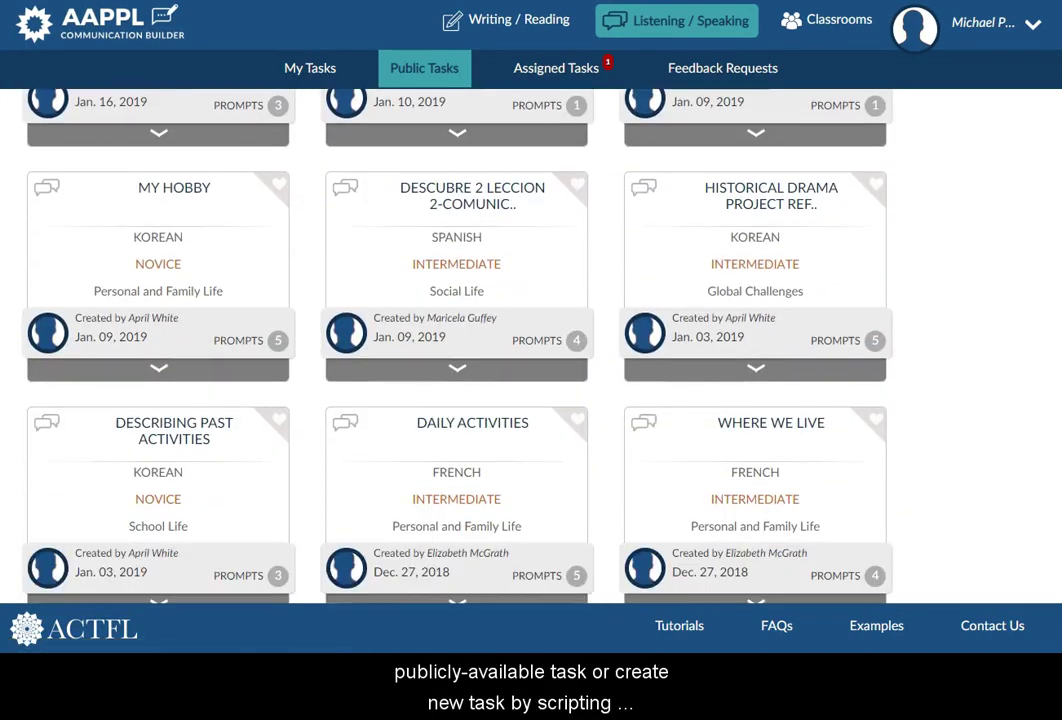
scroll(455, 345, down, 4)
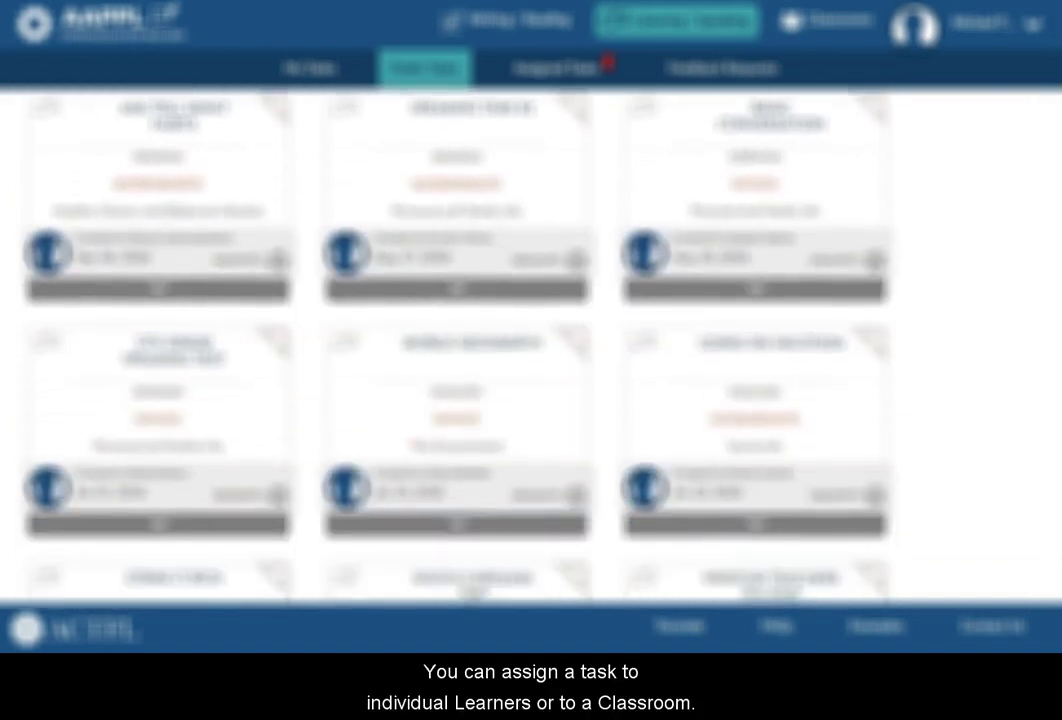
scroll(455, 345, down, 1)
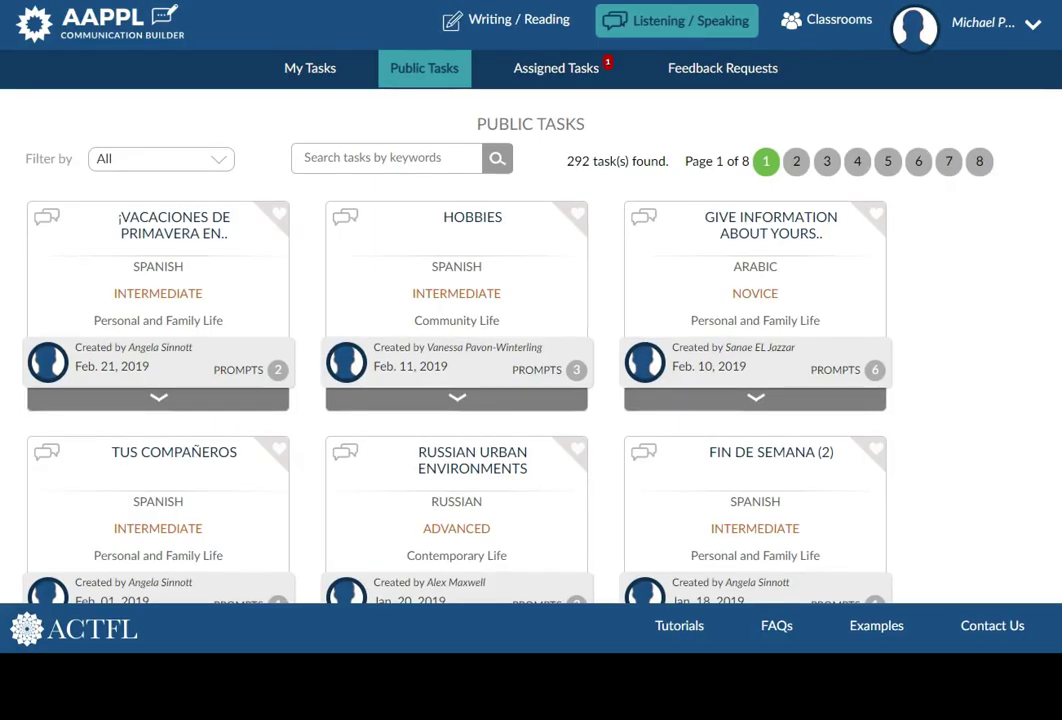
Switch to the Writing / Reading area to view My Writing/Reading Tasks
click(490, 22)
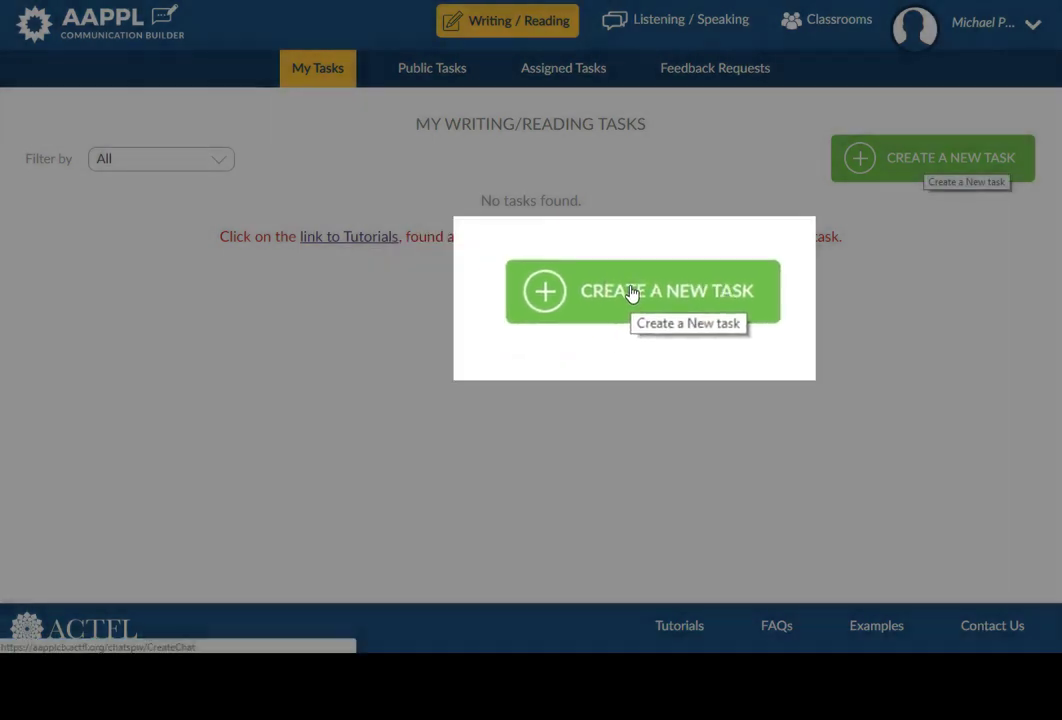
Create a new task and name it 'Meals'
click(921, 161)
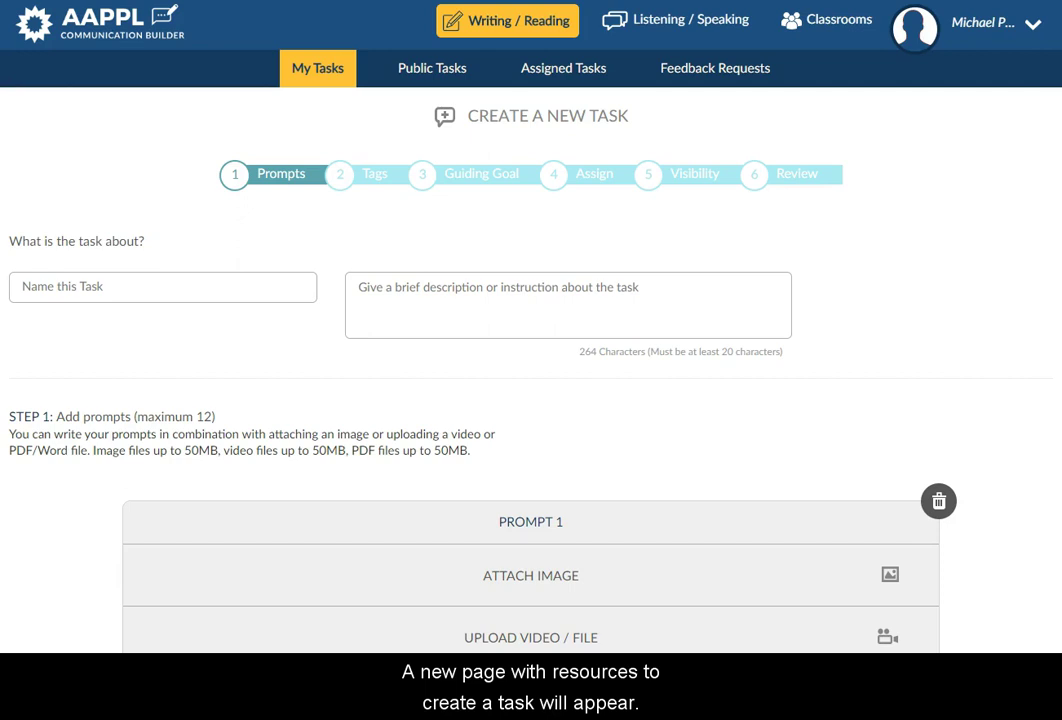
scroll(531, 400, down, 3)
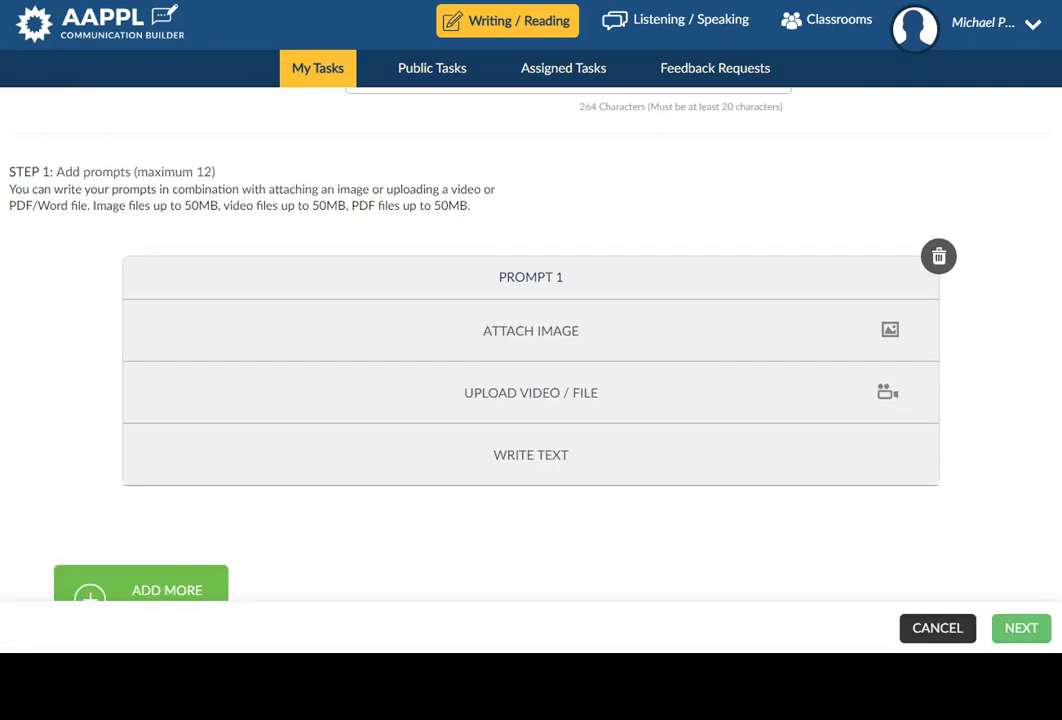
scroll(531, 400, down, 1)
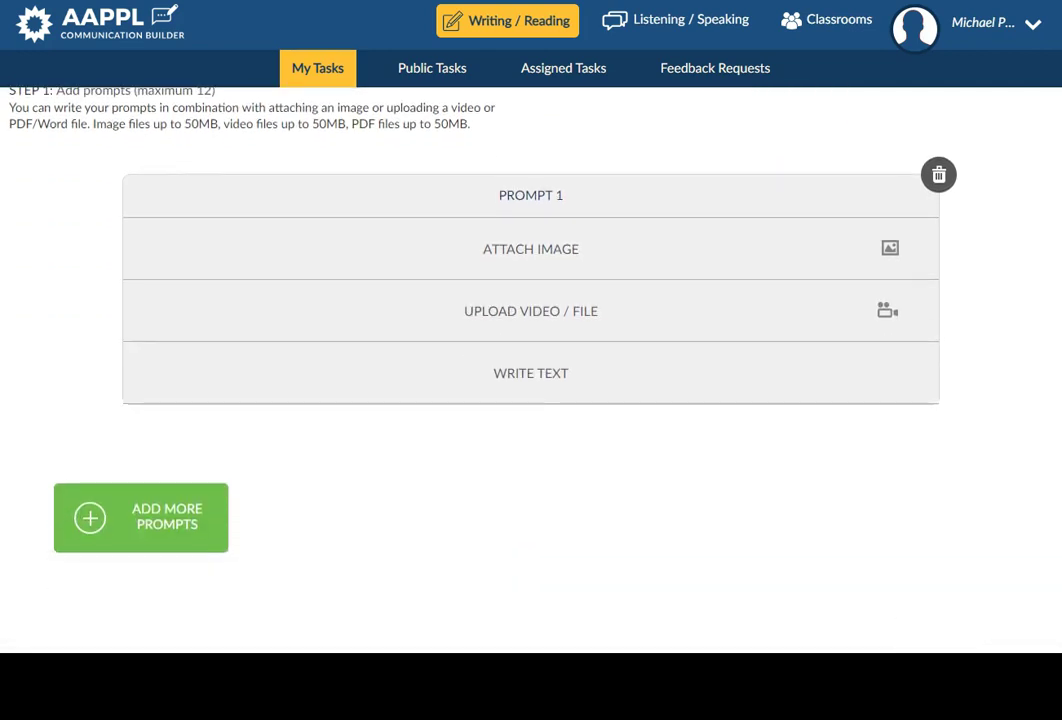
scroll(531, 400, up, 4)
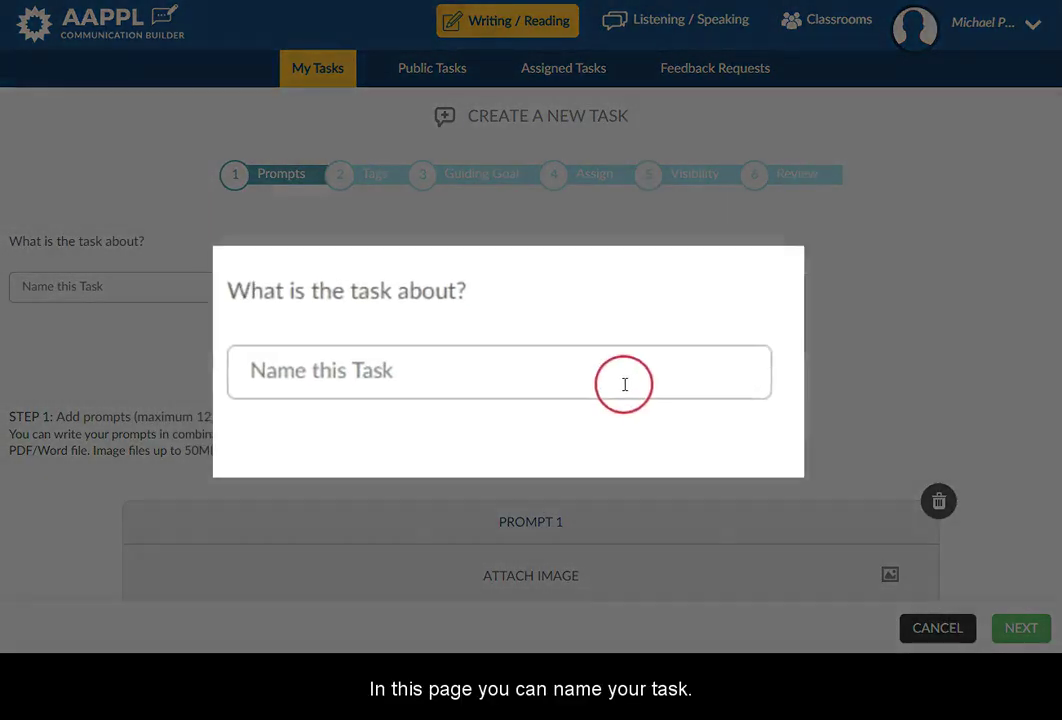
click(648, 389)
text(Meals)
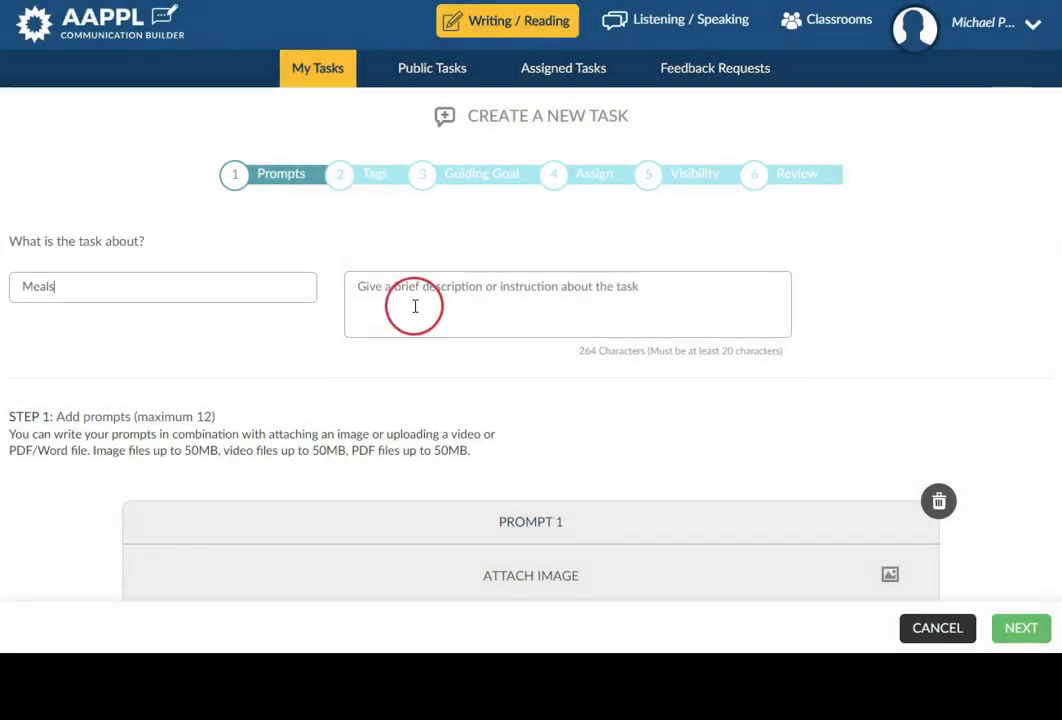
Describe the task as a classmate's project studying what students eat at home and school
click(415, 306)
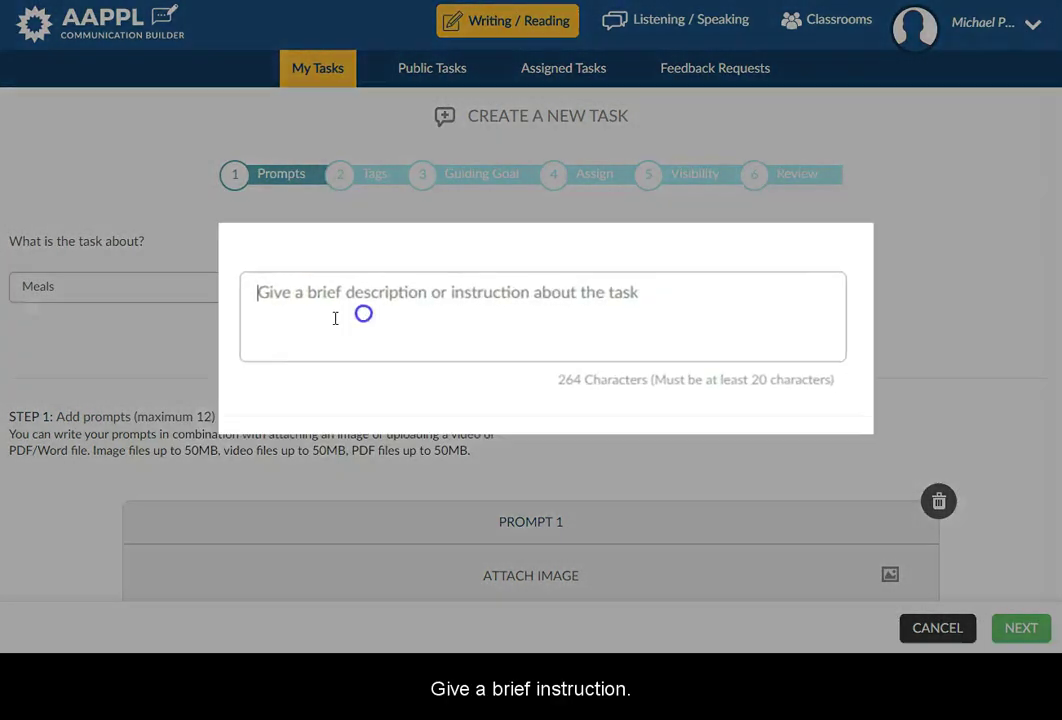
text(A cla)
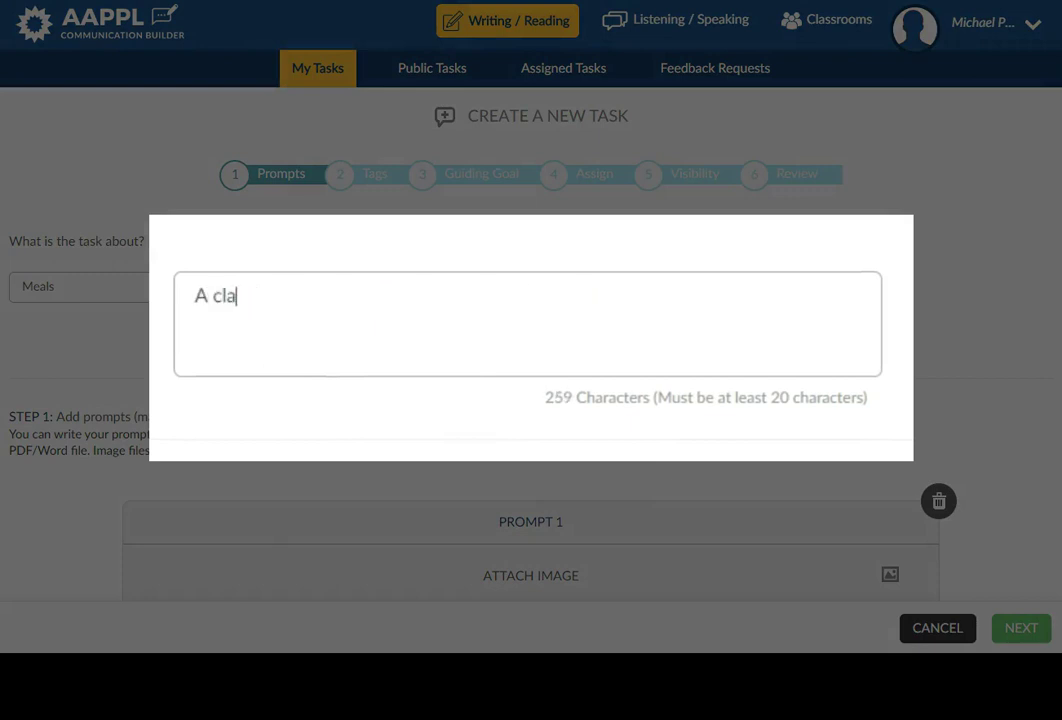
text(ssmate is working on a project to study what students eat at home and at school.  She has asked you to write down your answers to her questions.)
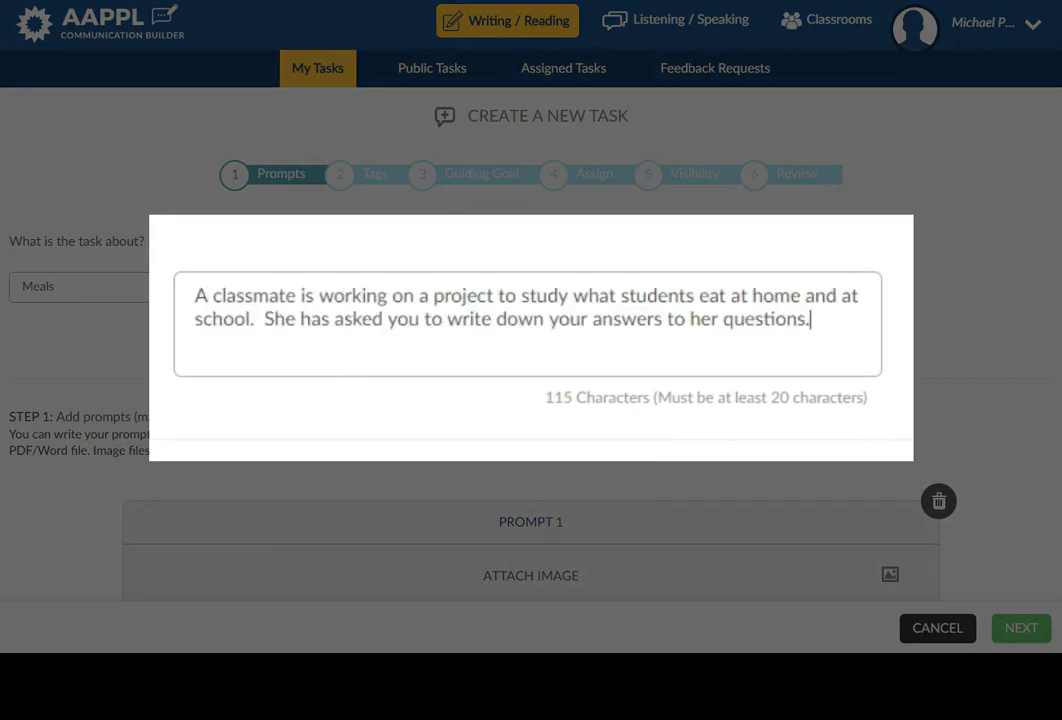
scroll(531, 400, down, 1)
scroll(531, 400, down, 2)
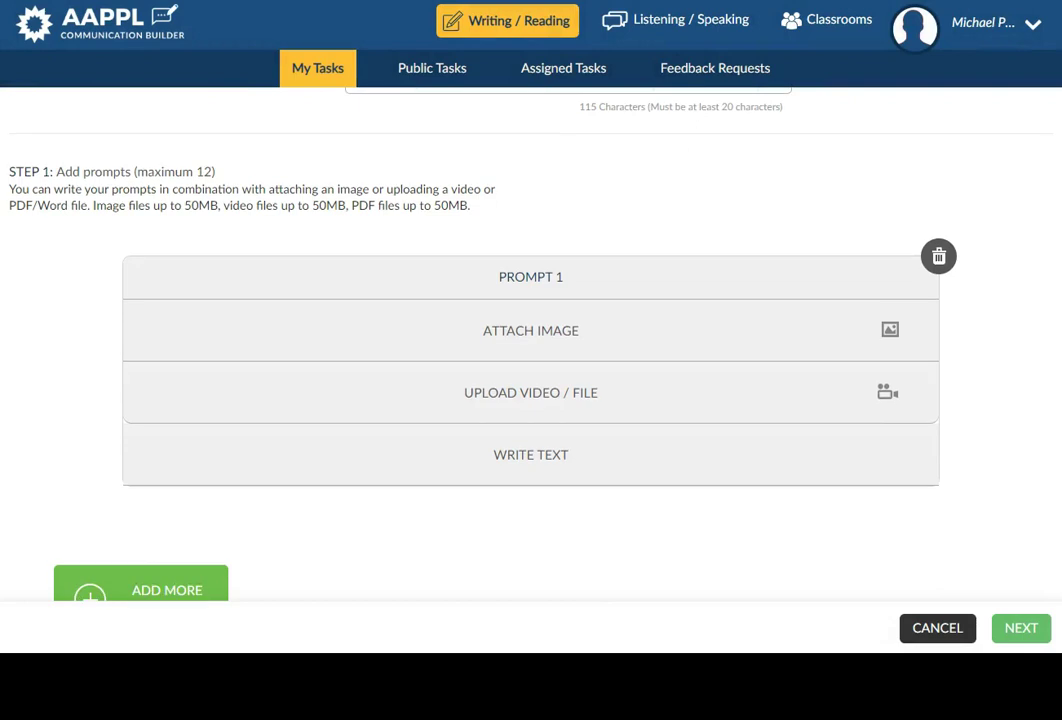
Upload the breakfast picture to Prompt 1
click(890, 330)
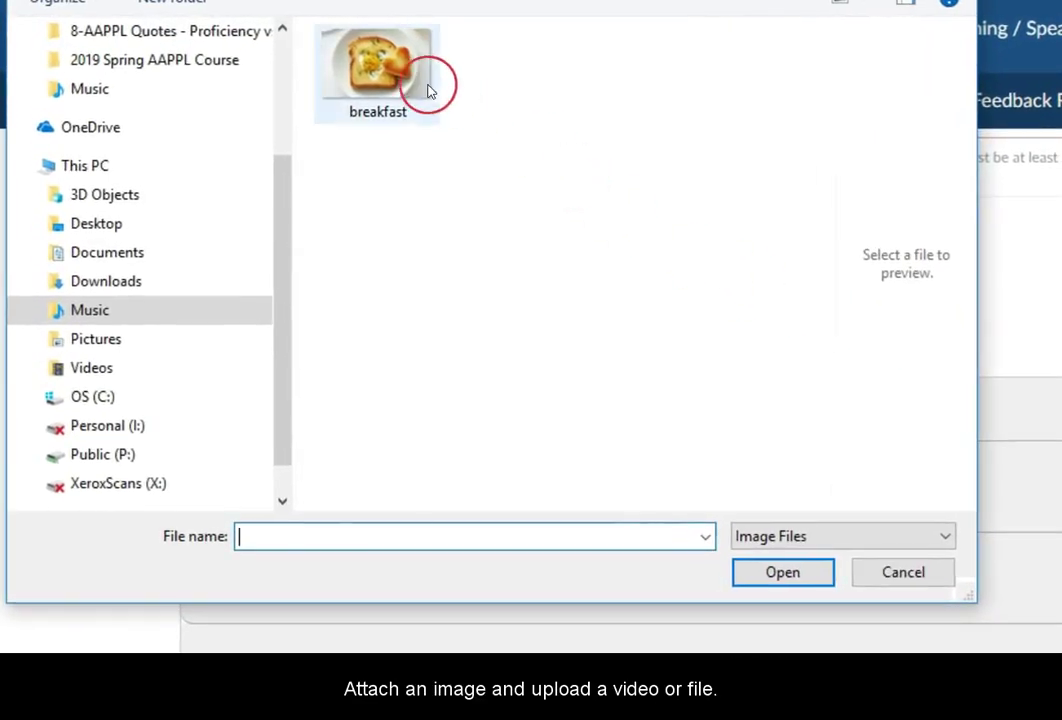
click(351, 68)
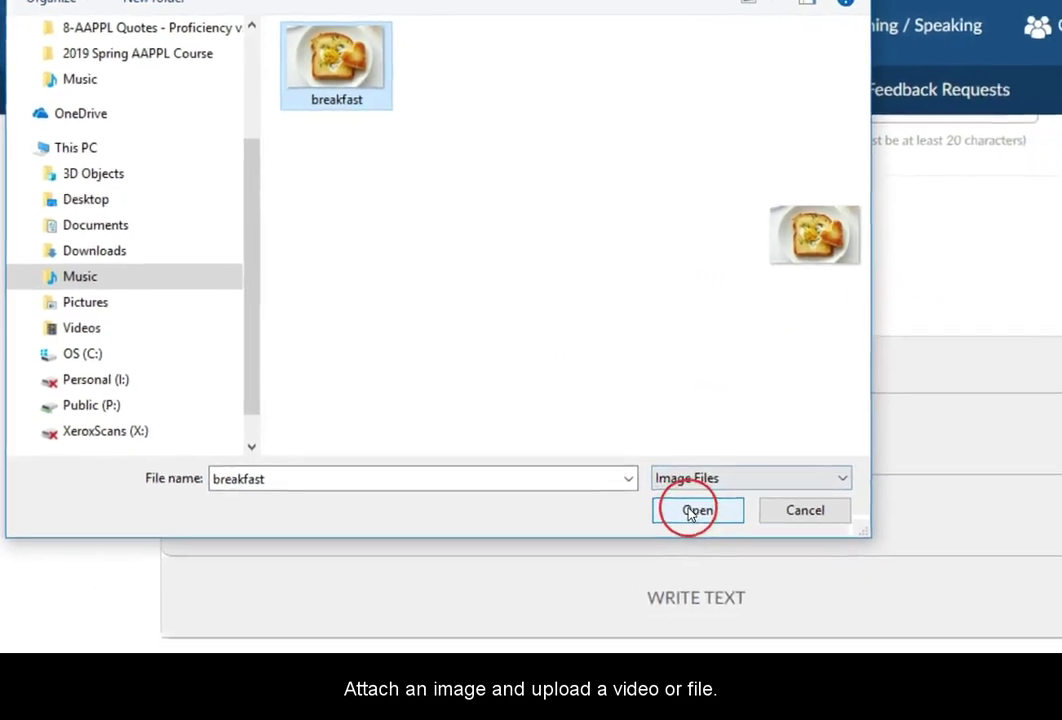
click(780, 570)
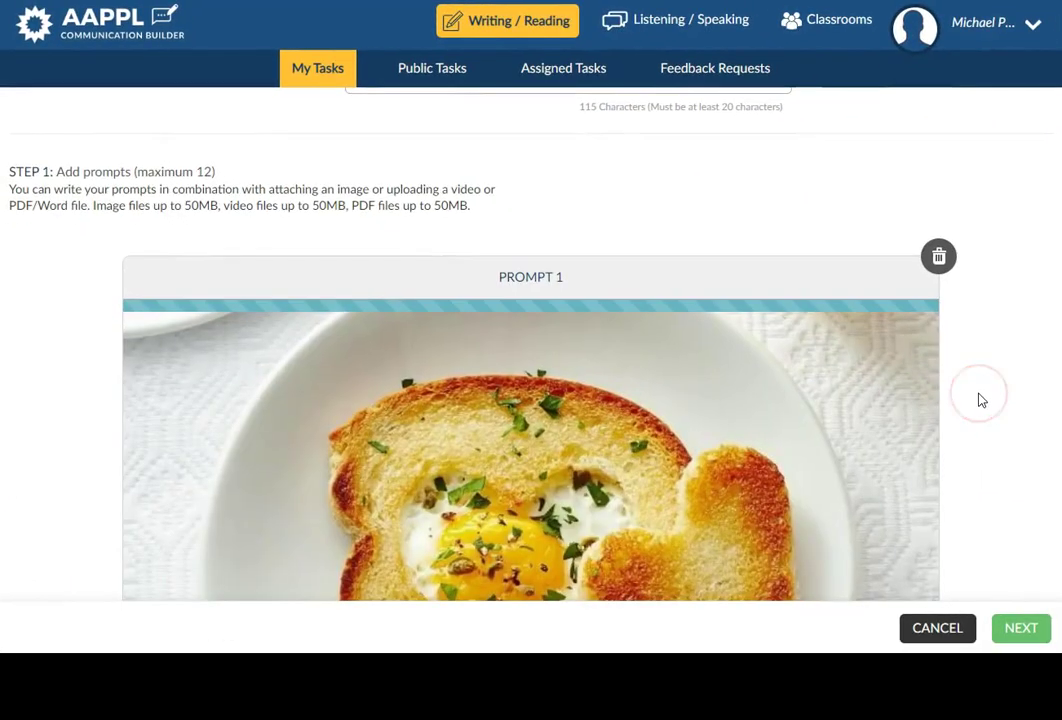
scroll(981, 400, down, 5)
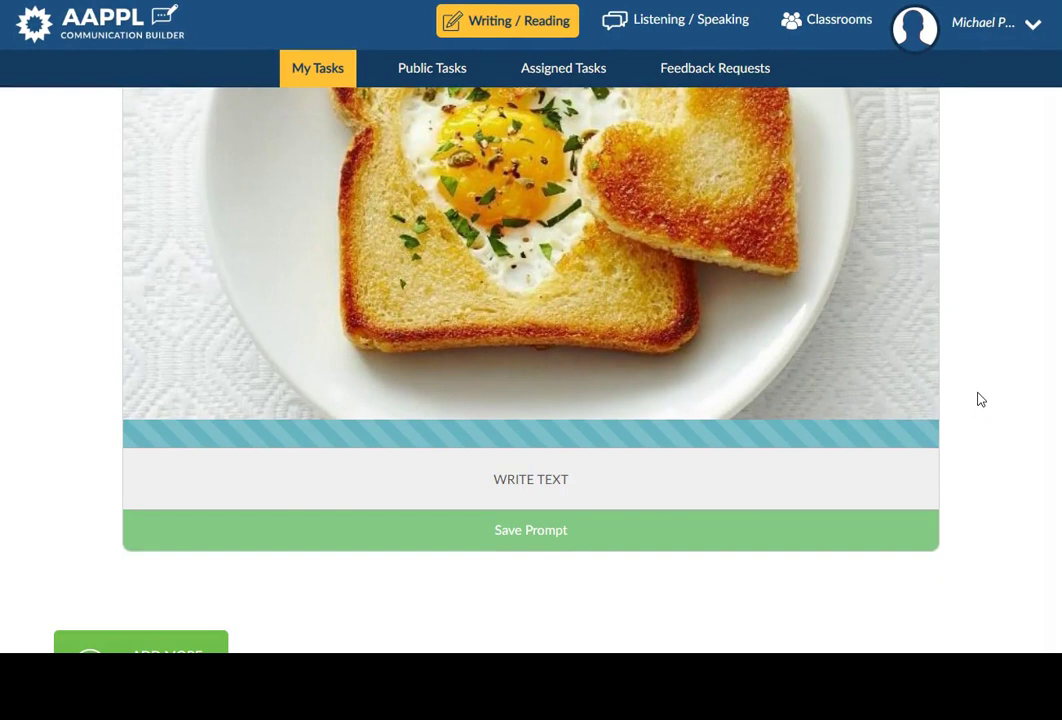
Paste the instructions and six meal questions into Prompt 1, save it, and continue to Tags
click(553, 494)
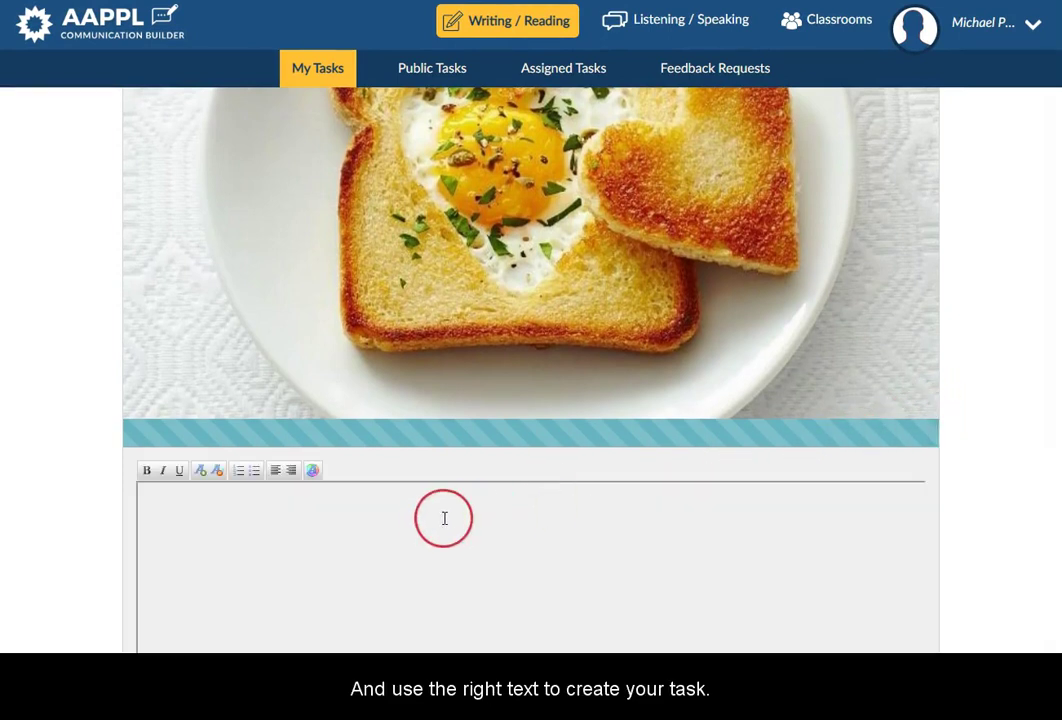
scroll(444, 518, down, 3)
click(230, 337)
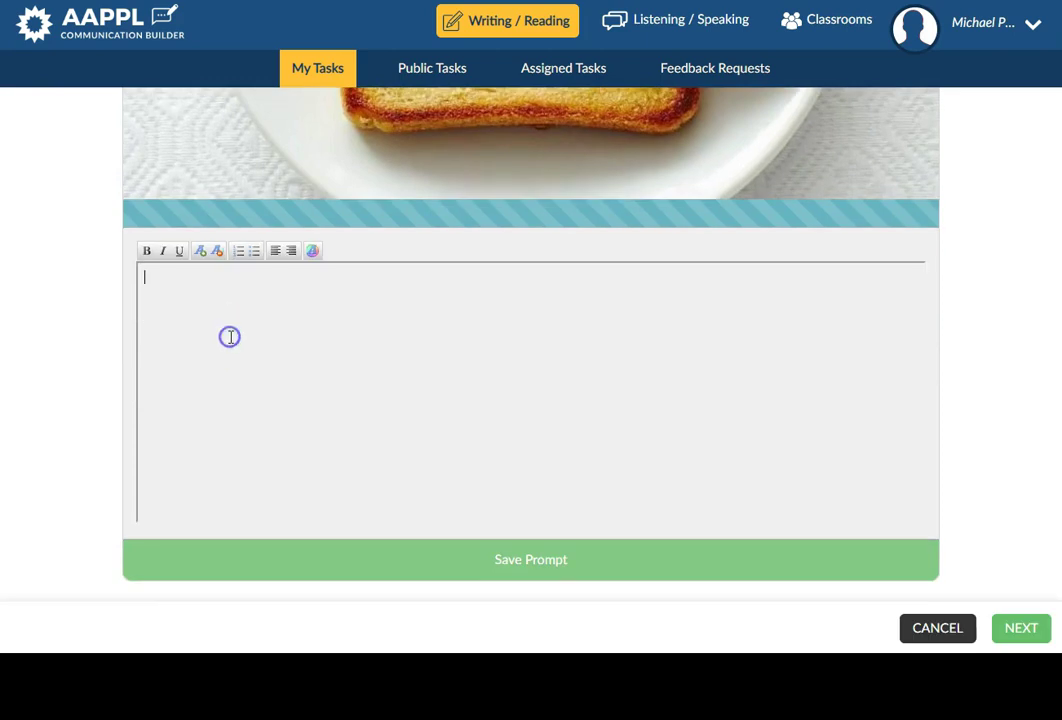
text(Instructions: A classmate is working on a project to study what students eat at home and at school.  She has asked you to write down your answers to the following questions.  Answer each question with lots of information and details.  Be as complete as possible. 1. What do you eat for breakfast at home?  What foods do you eat in the morning? 2. What kinds of foods do you have for lunch when you are home? 3. Is lunch at school different?  Describe lunch at school. 4. Tell me about dinner at your house.  Who prepares dinner?  What does he or she cook? 5. Who do you eat with at home? 6. Tell me about the things you cook at home.)
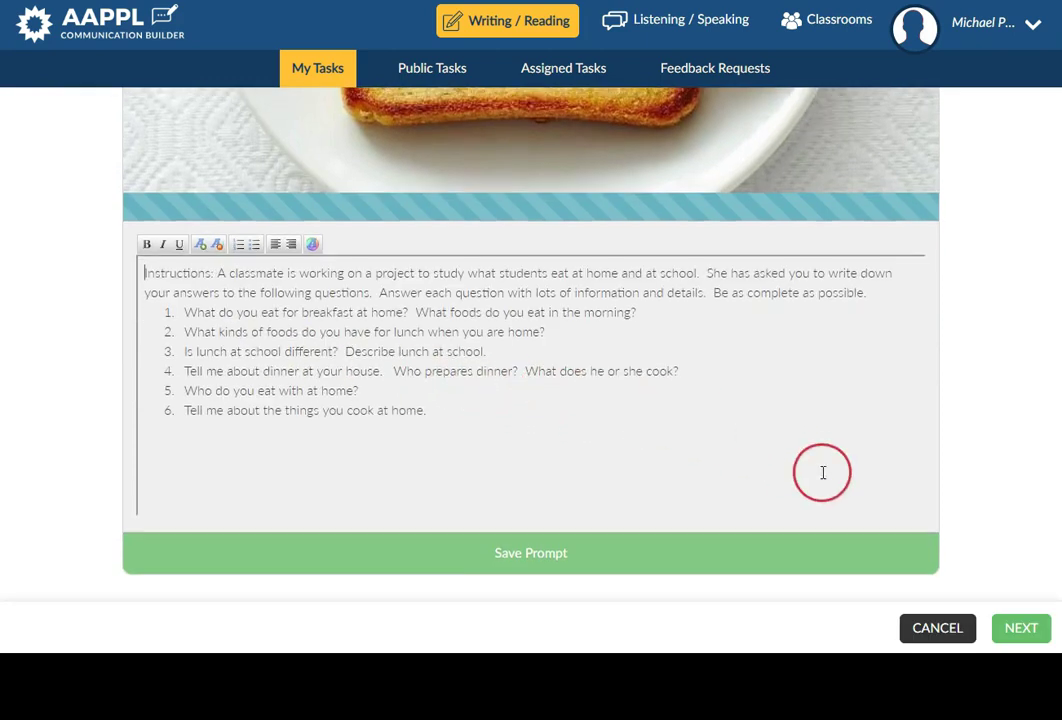
scroll(823, 473, down, 1)
click(548, 480)
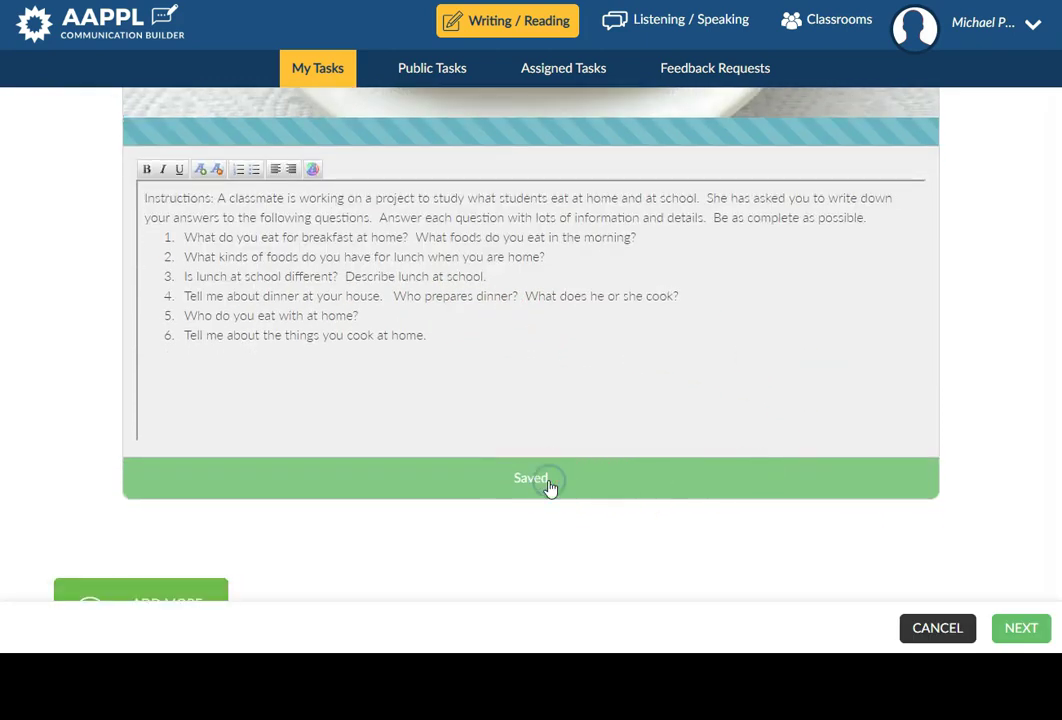
scroll(545, 490, down, 3)
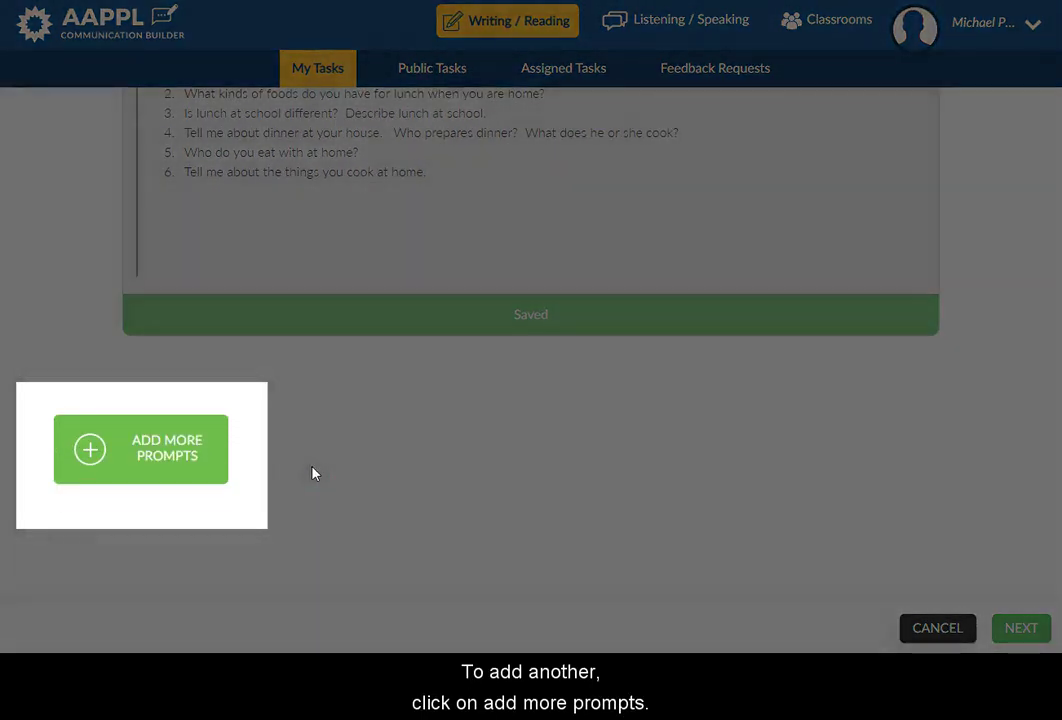
scroll(990, 590, down, 1)
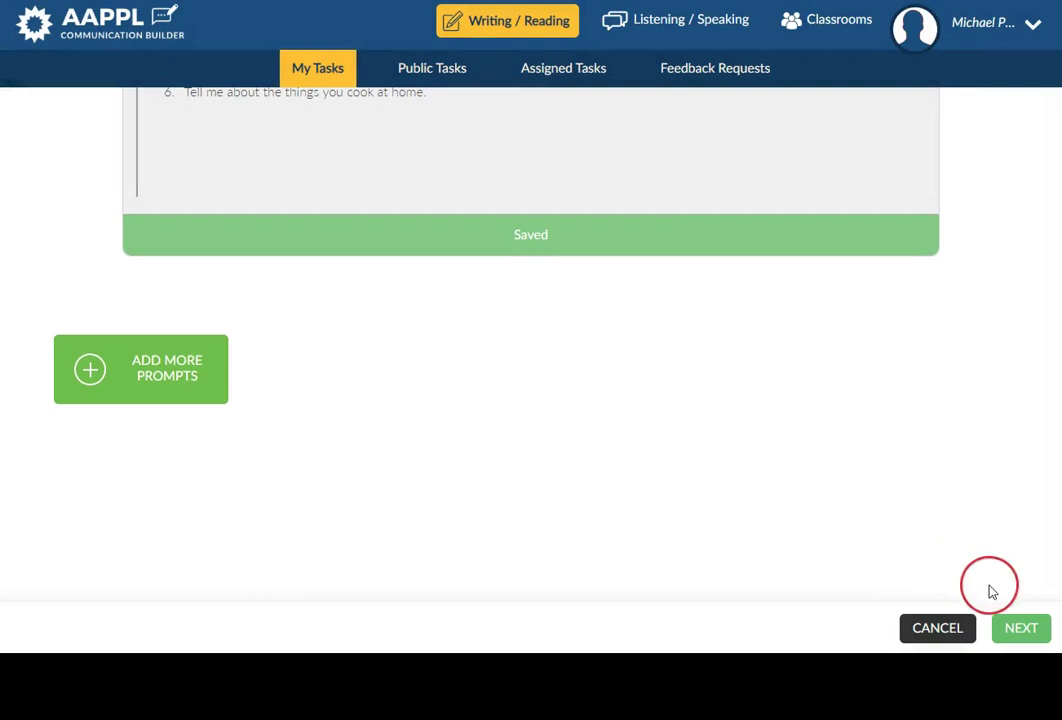
click(1021, 628)
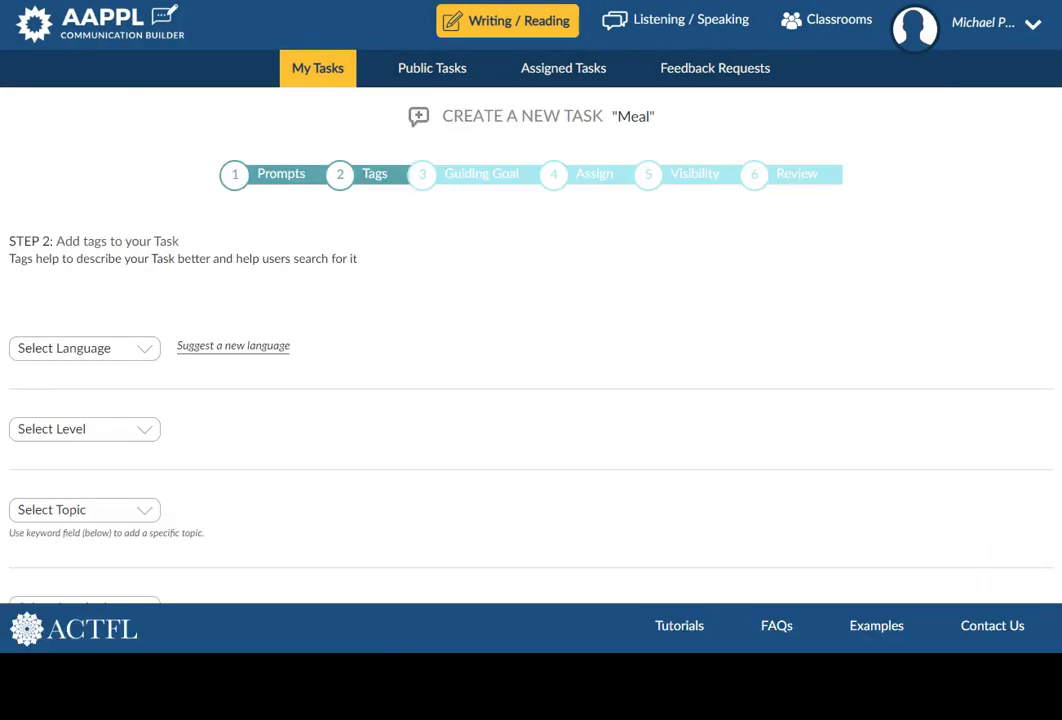
Tag the task with language English and level Novice
scroll(531, 350, down, 2)
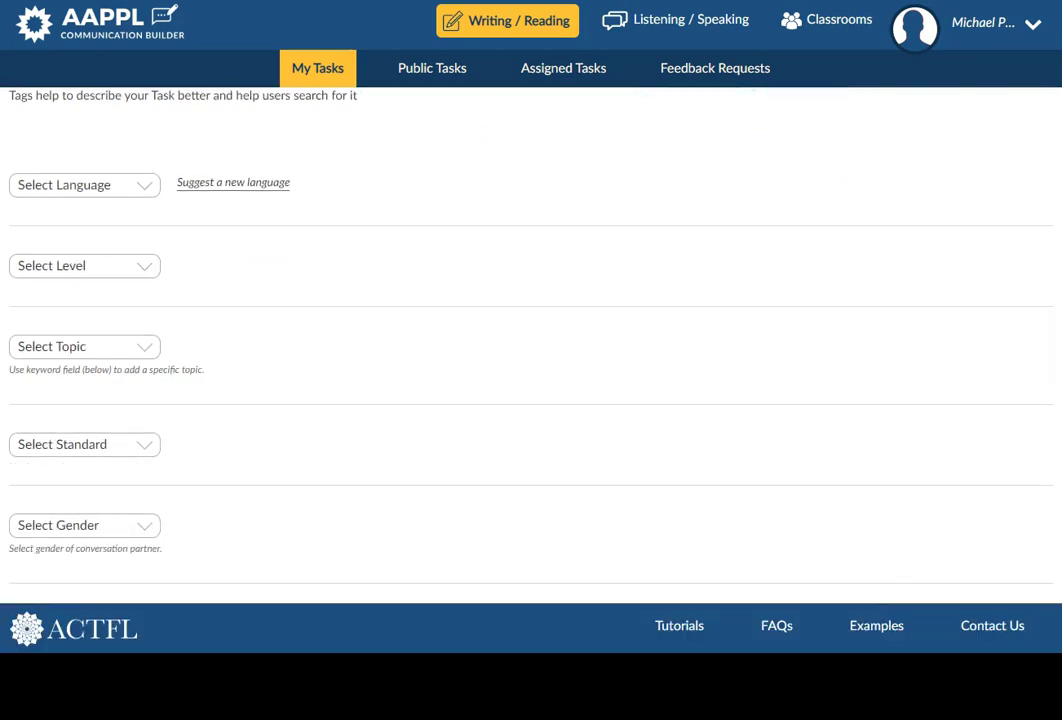
click(130, 190)
text(en)
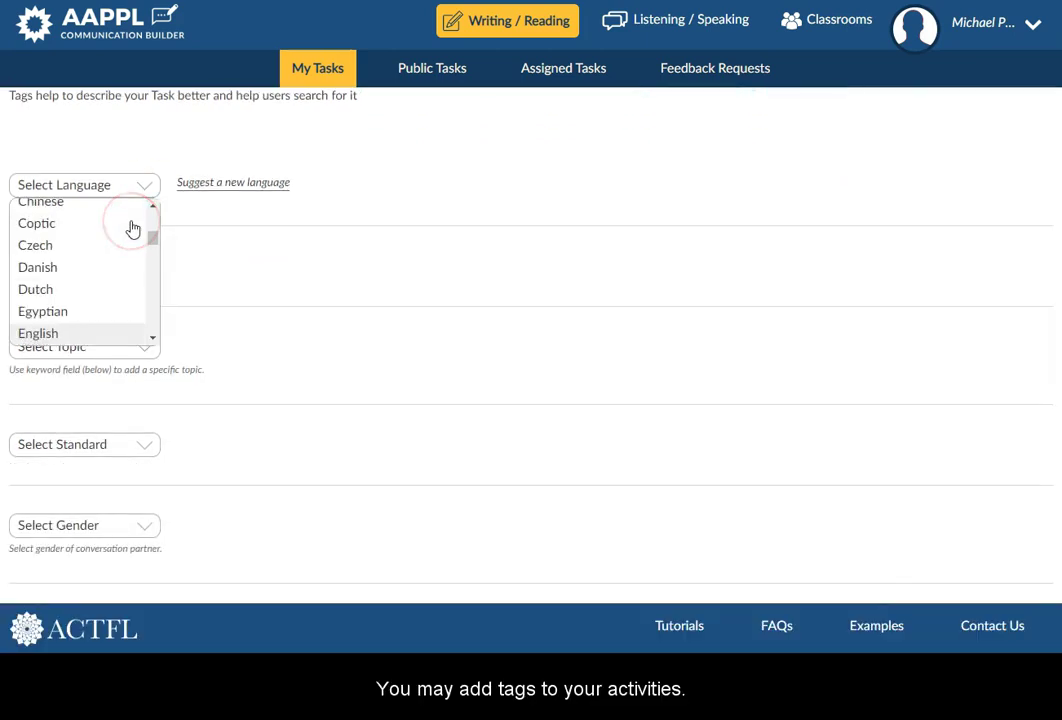
click(83, 332)
click(103, 266)
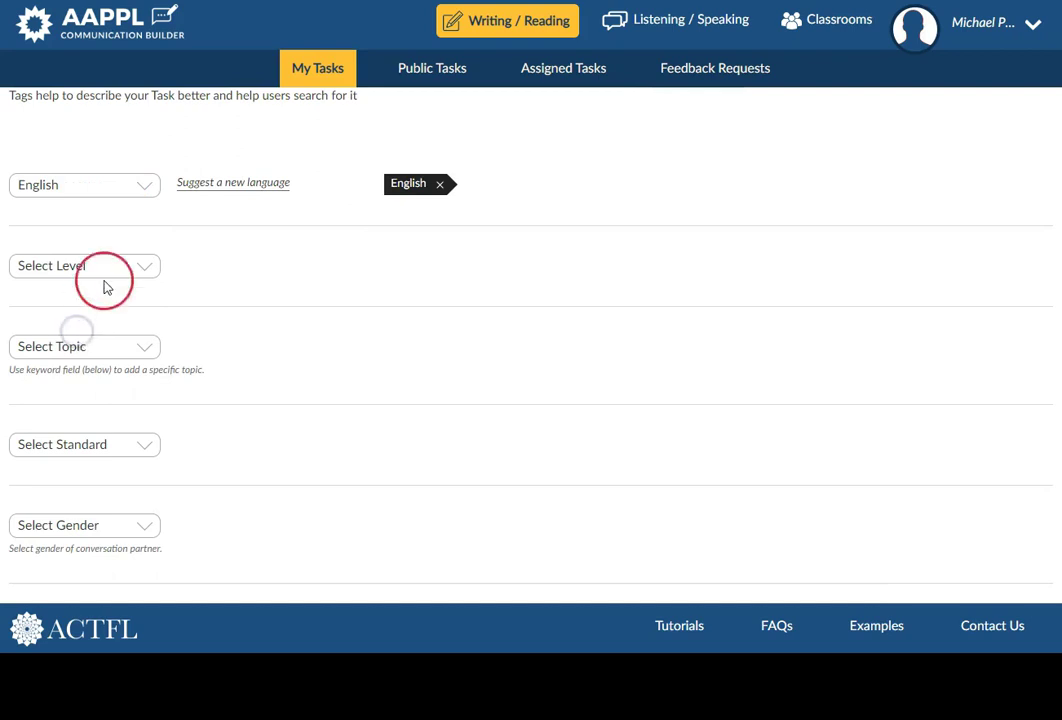
click(97, 311)
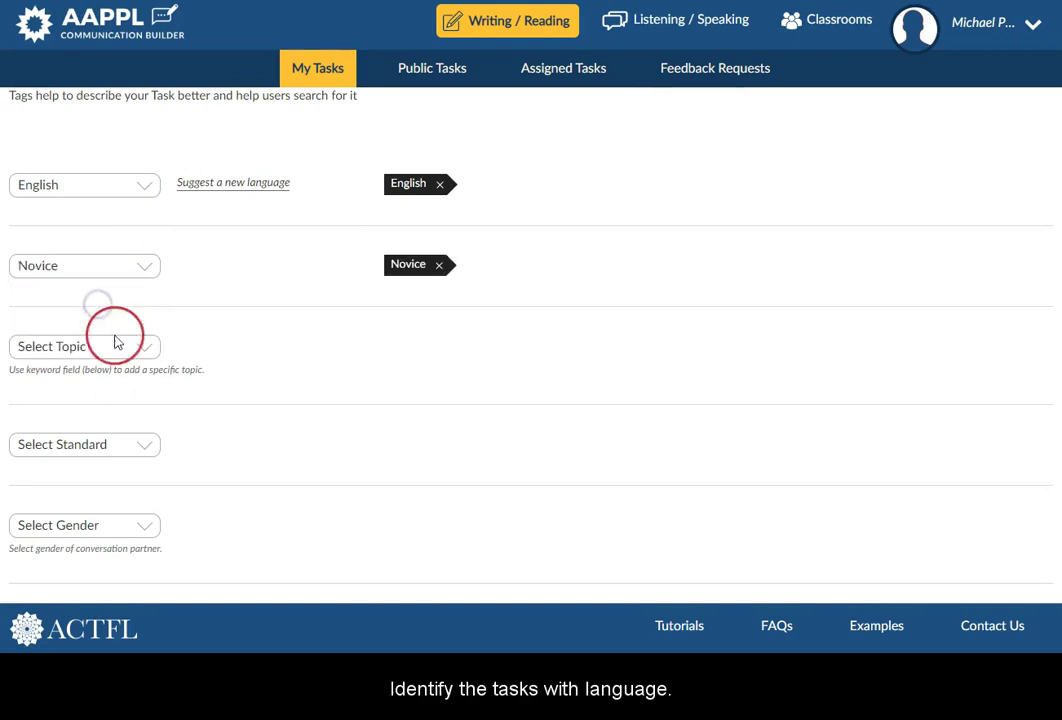
Tag topic Personal and Family Life and standard Communication and Cultures
click(130, 352)
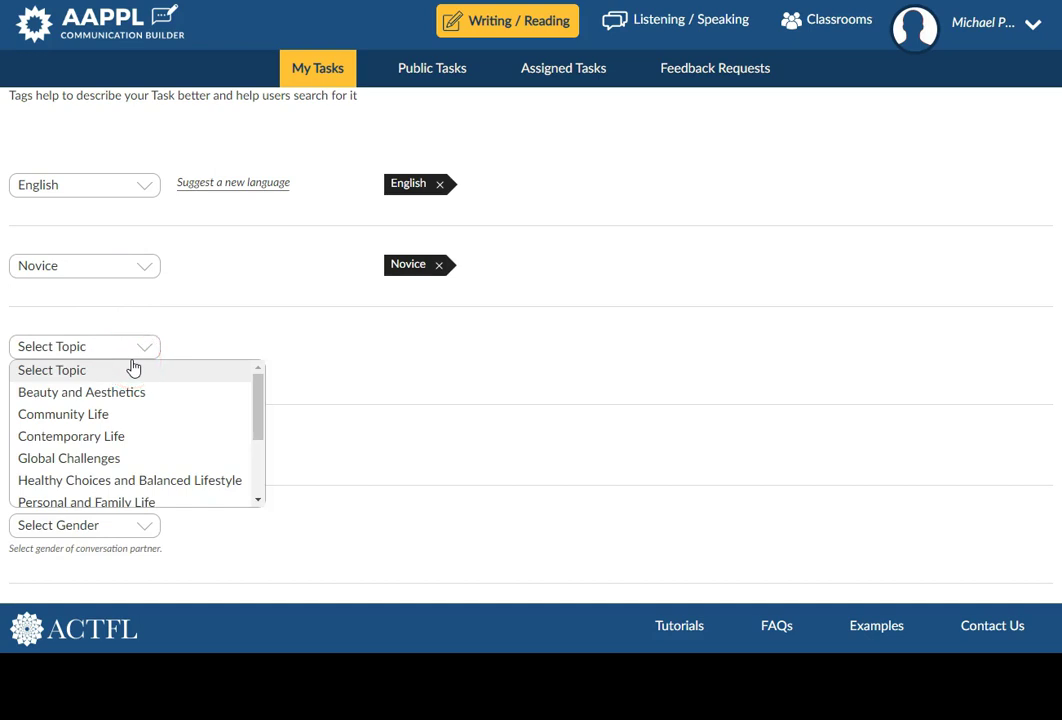
scroll(133, 368, down, 5)
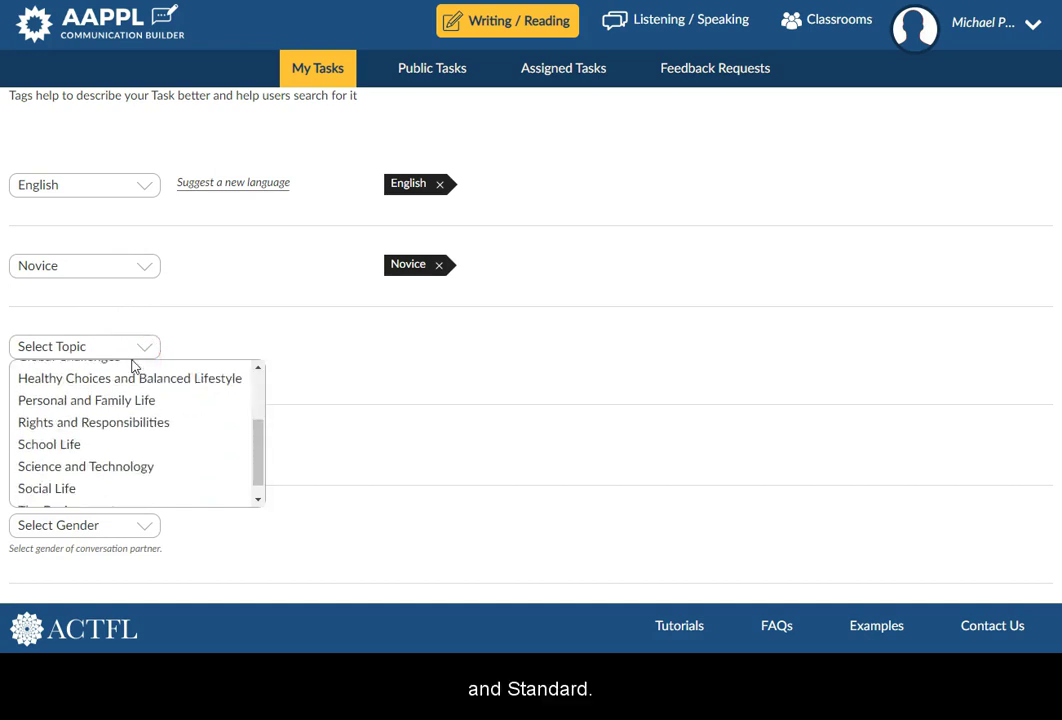
scroll(133, 372, up, 1)
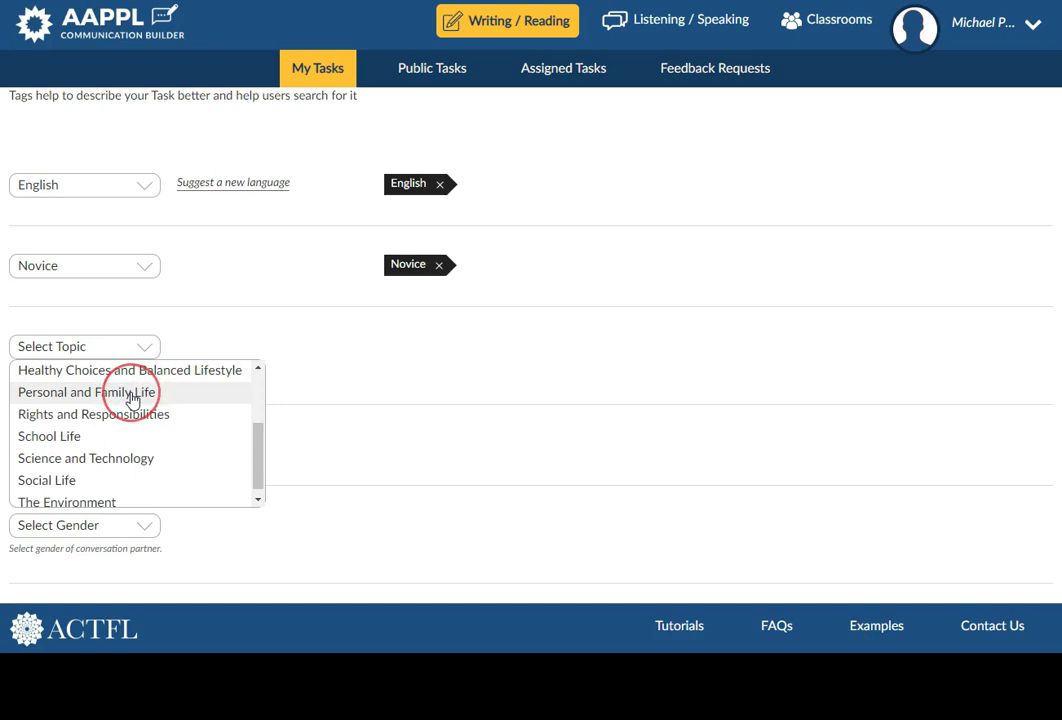
click(133, 397)
click(150, 443)
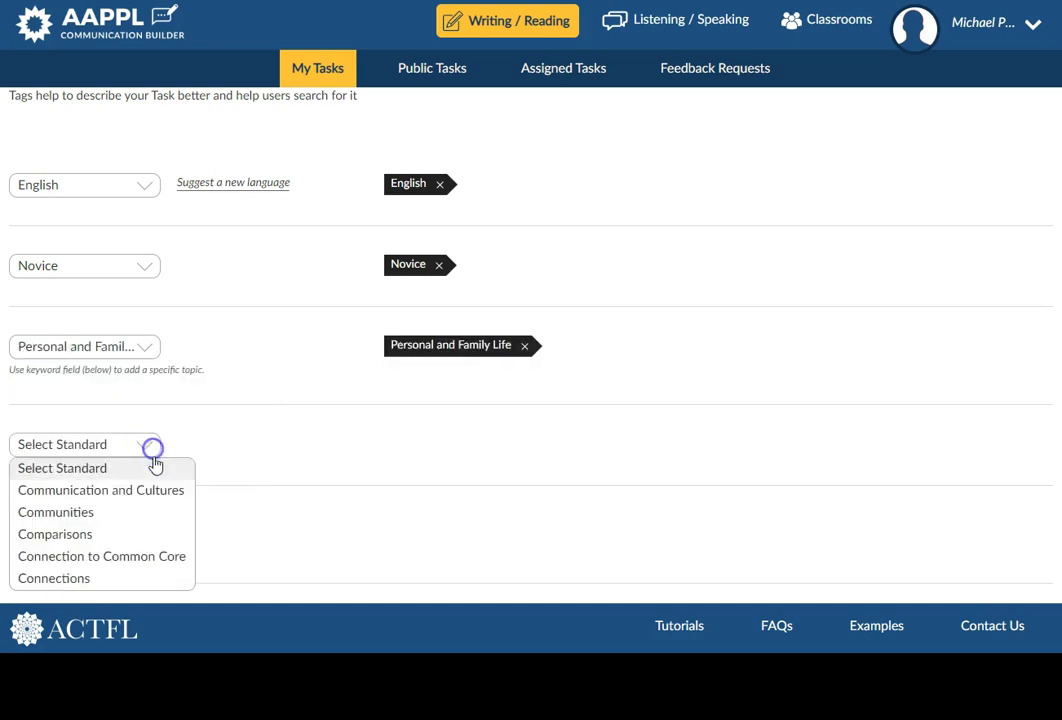
click(147, 491)
Set partner gender to Not applicable, add keyword 'Food', and continue to guiding goals
scroll(147, 491, down, 1)
click(149, 441)
click(128, 526)
scroll(209, 479, down, 2)
click(183, 429)
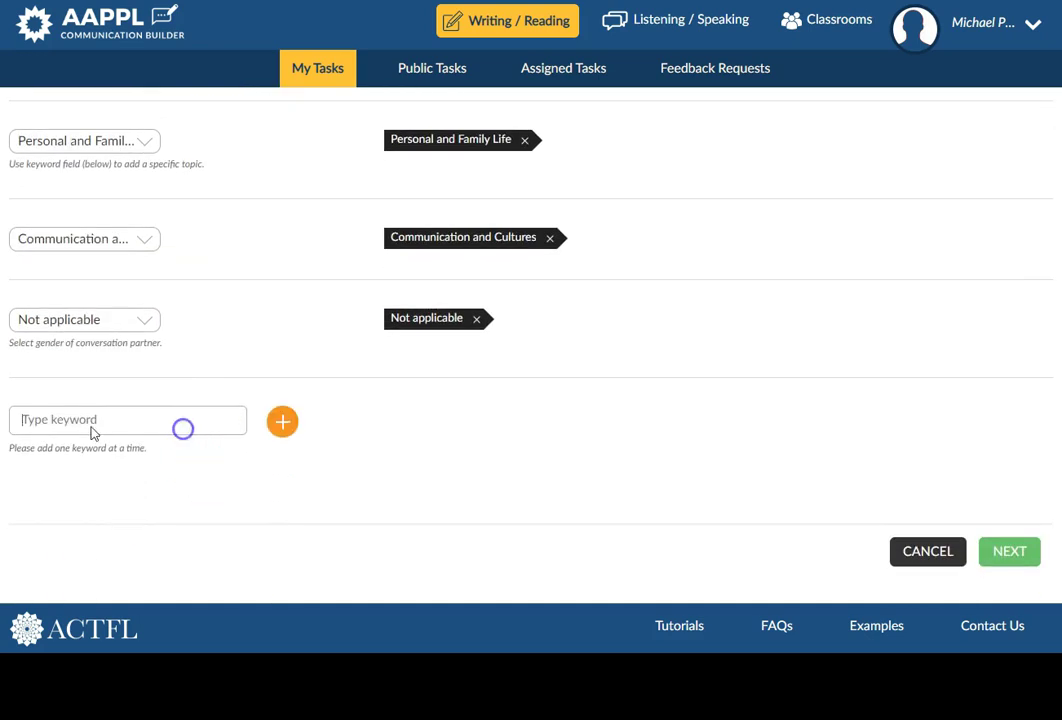
text(Food)
click(280, 421)
click(595, 484)
click(1003, 560)
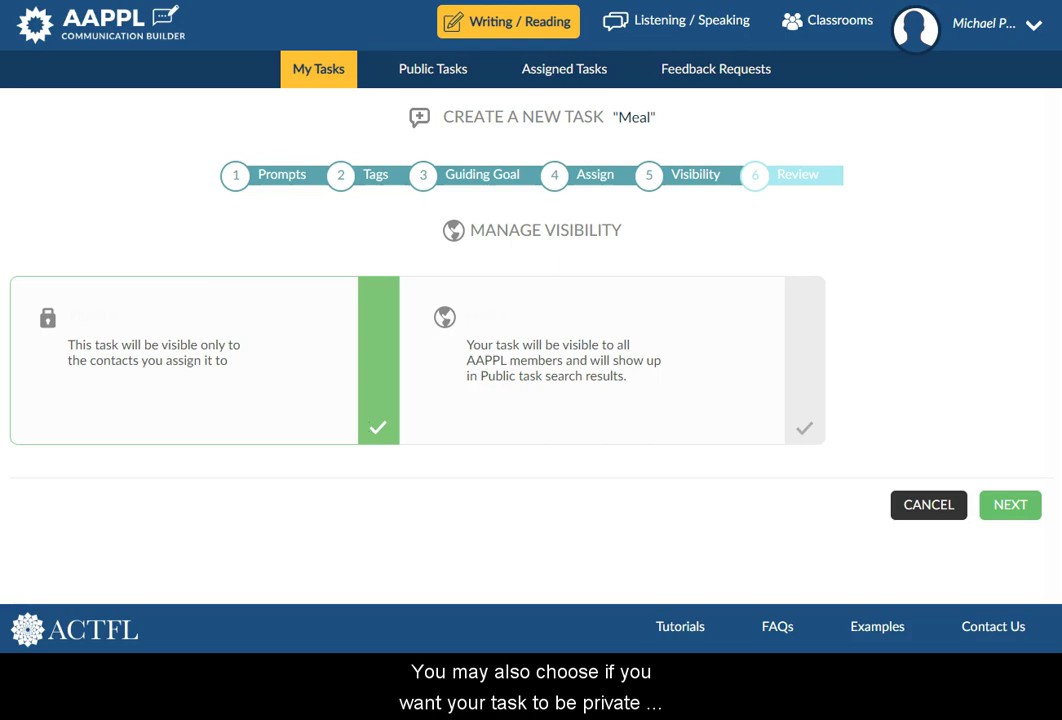
Keep the Meal task's visibility Private, look over the review page, and save it
click(590, 360)
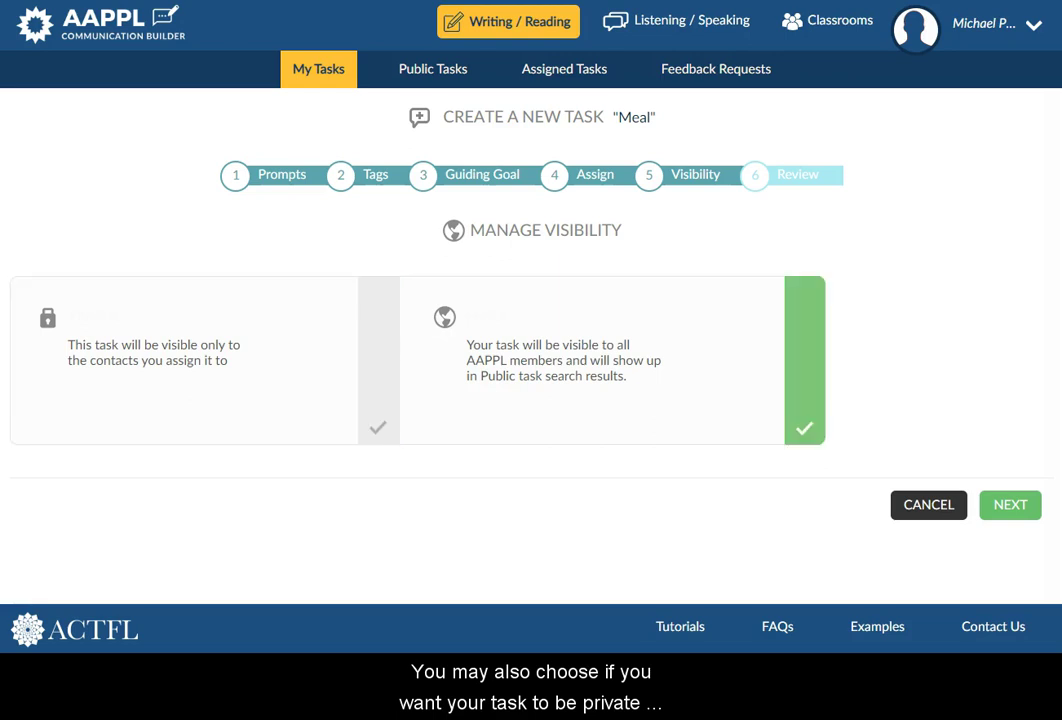
click(180, 360)
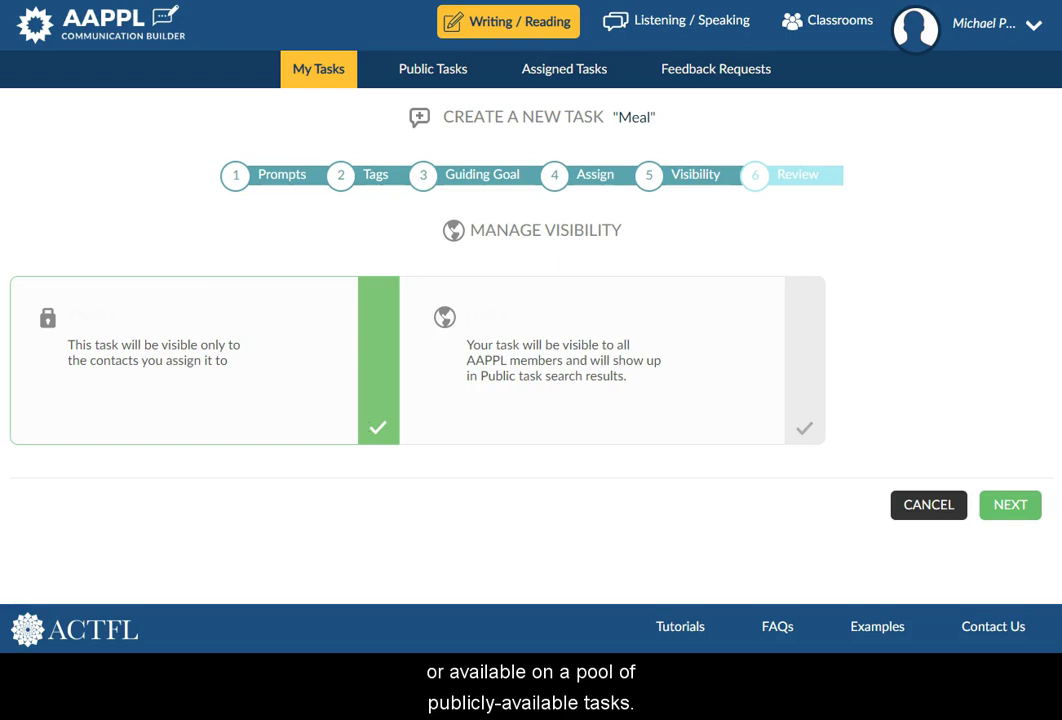
click(1012, 512)
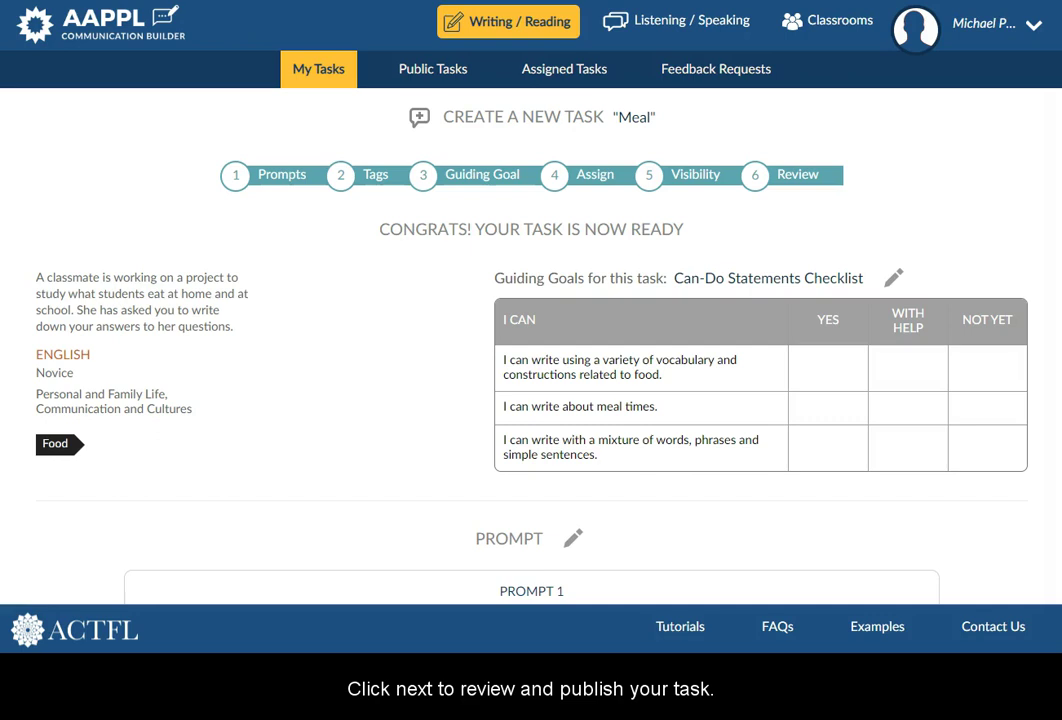
scroll(531, 345, down, 8)
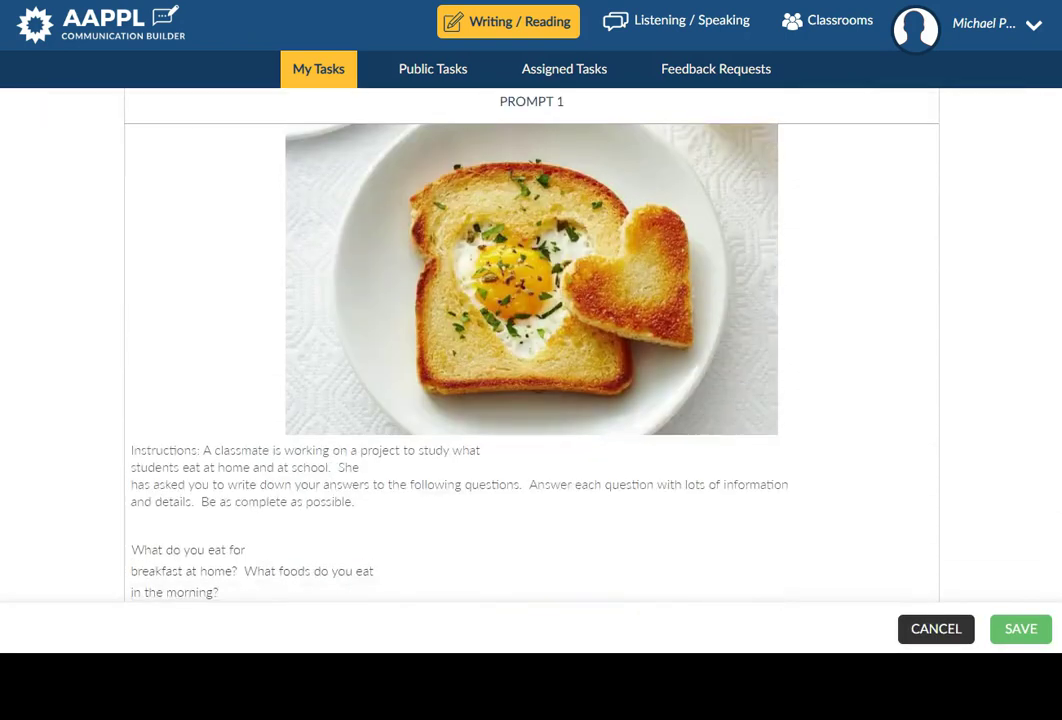
scroll(531, 345, down, 5)
click(1012, 554)
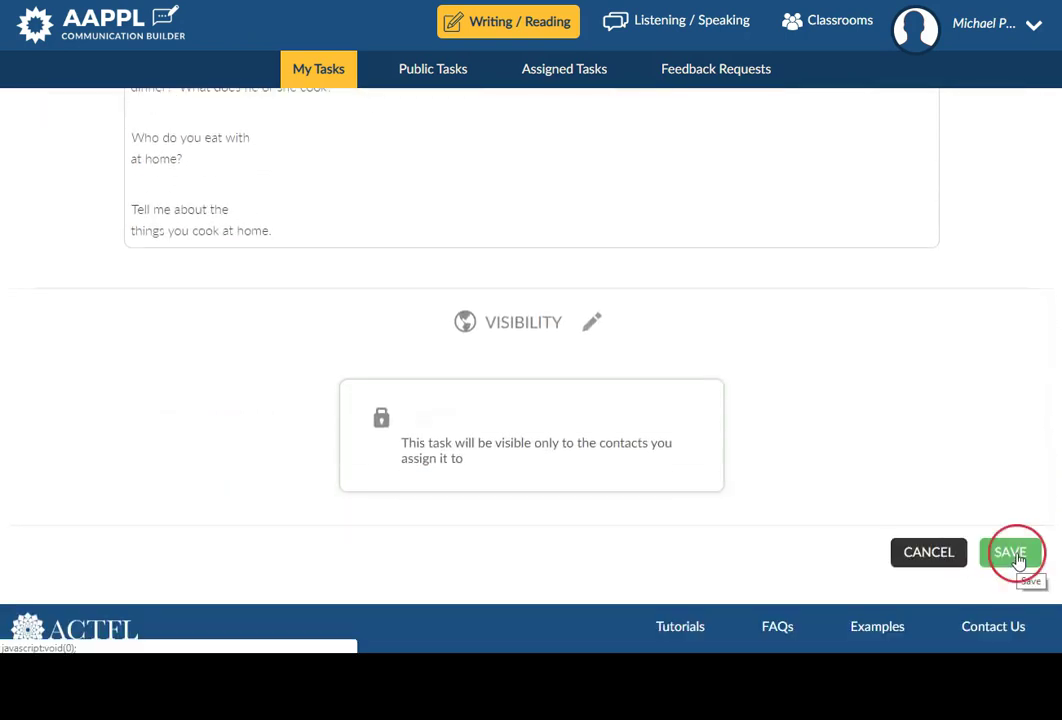